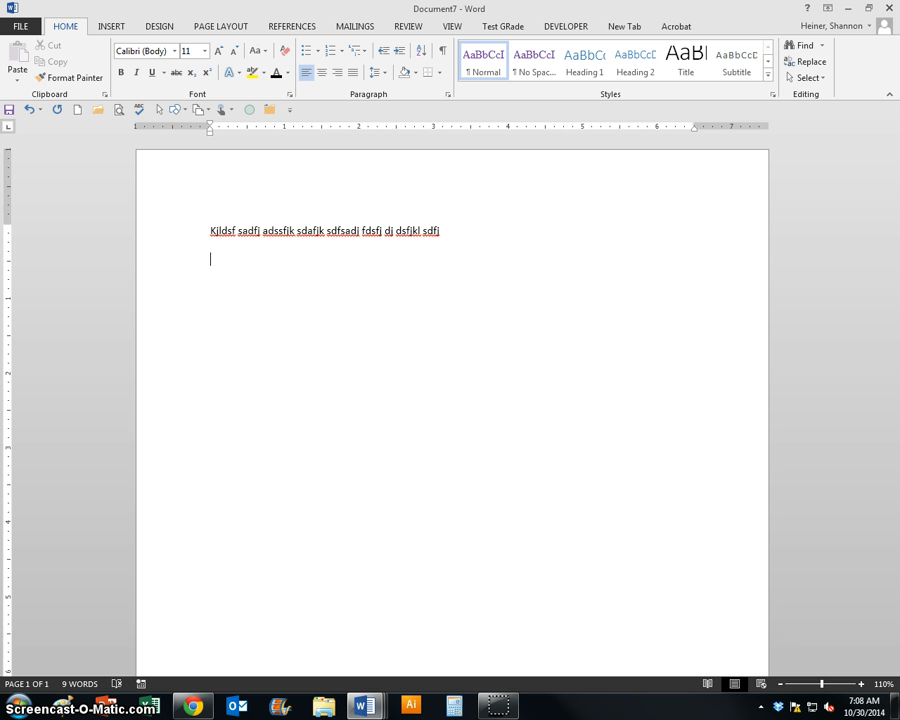
# - Add a second line of filler text and set the three words "adssfjk sdafjk sdfsadj" in the first line to 12 pt
pyautogui.write('Kldjsfasd fjsdafakldsjf')
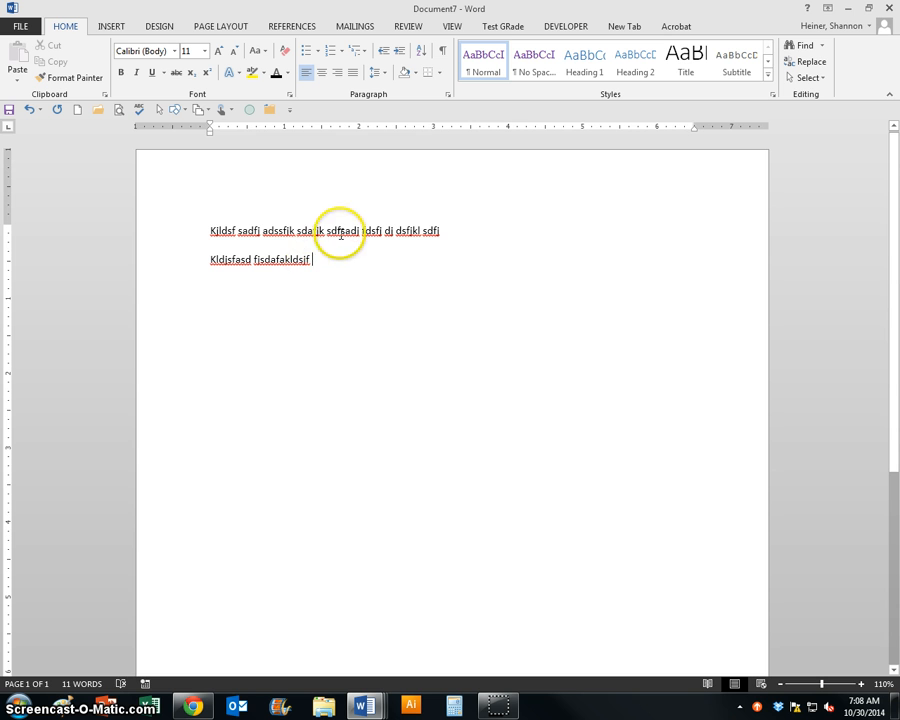
pyautogui.moveTo(340, 231); pyautogui.dragTo(278, 231)
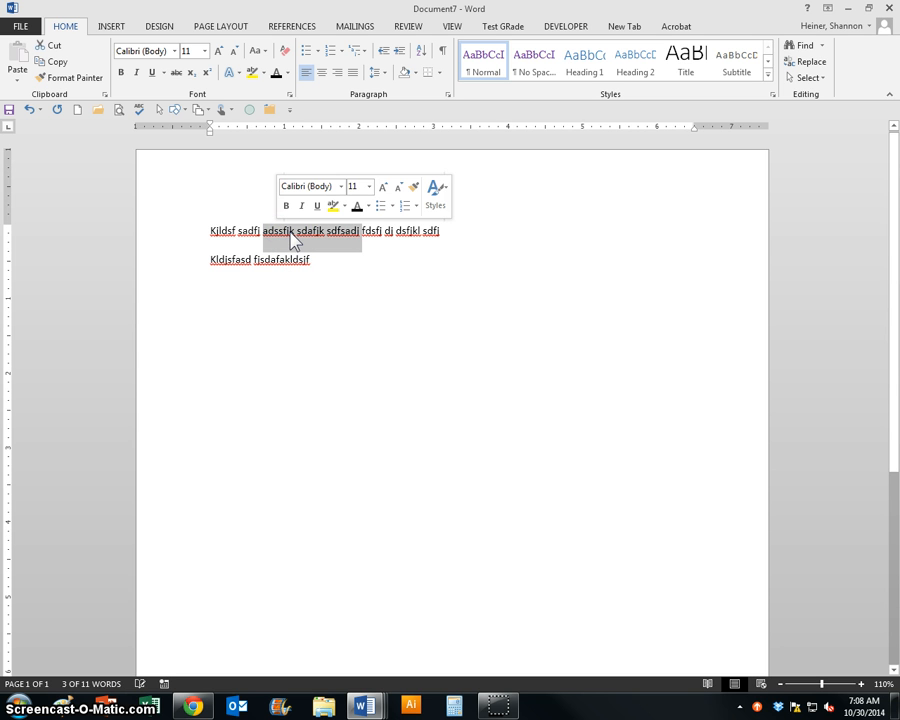
pyautogui.click(369, 187)
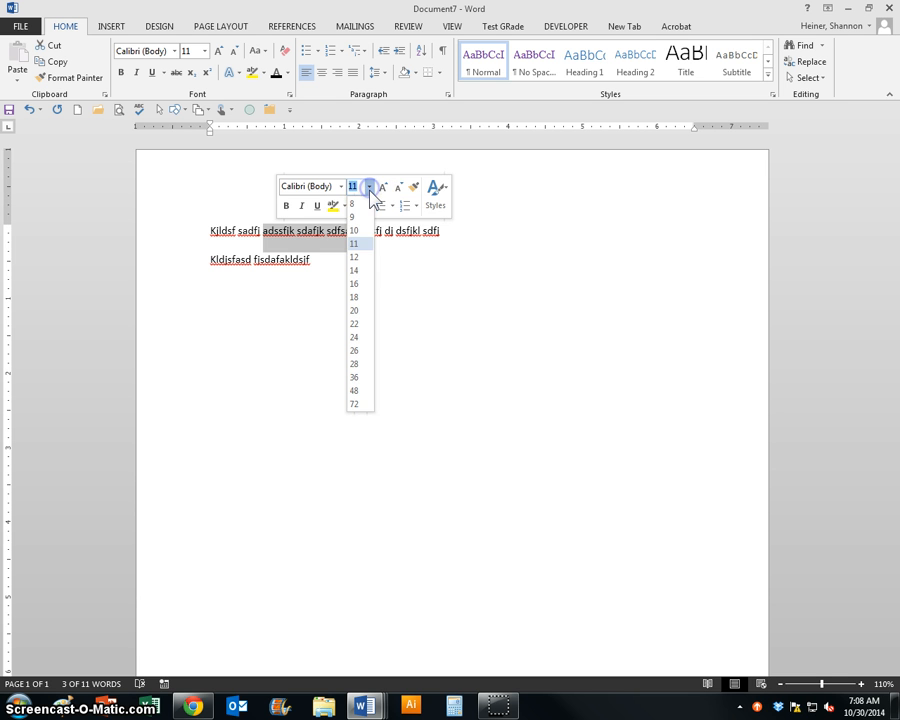
pyautogui.click(362, 257)
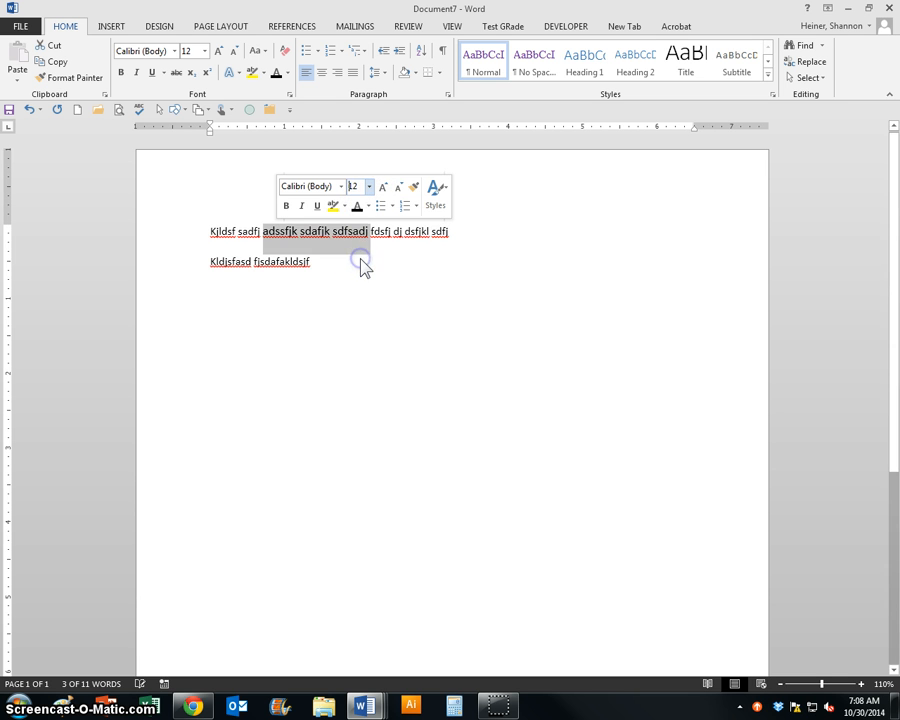
# - Change the three enlarged words in the first line to Times New Roman with the standard purple font color
pyautogui.click(341, 187)
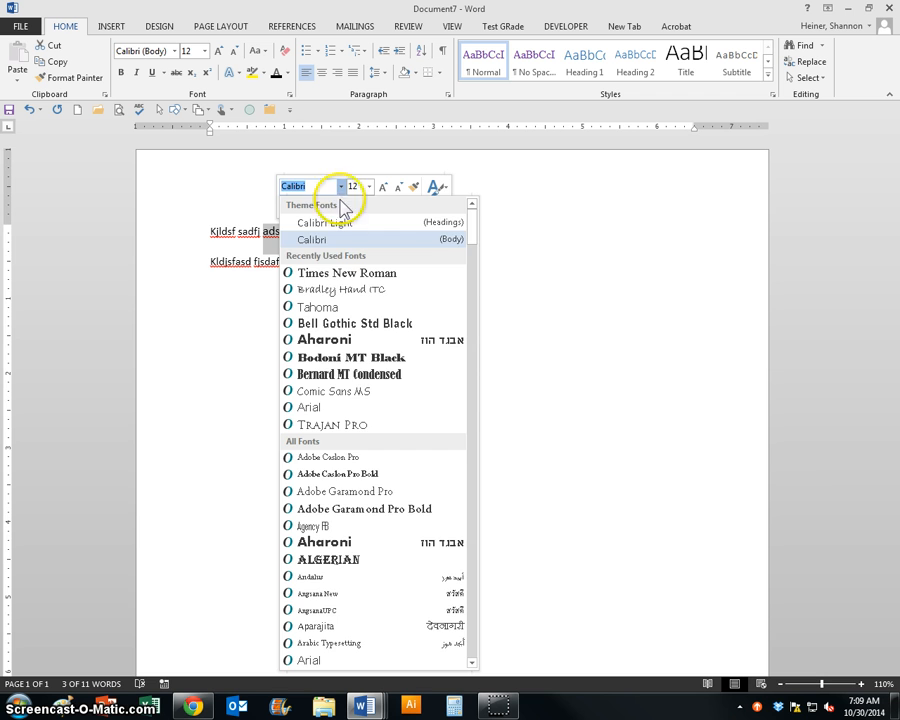
pyautogui.click(331, 274)
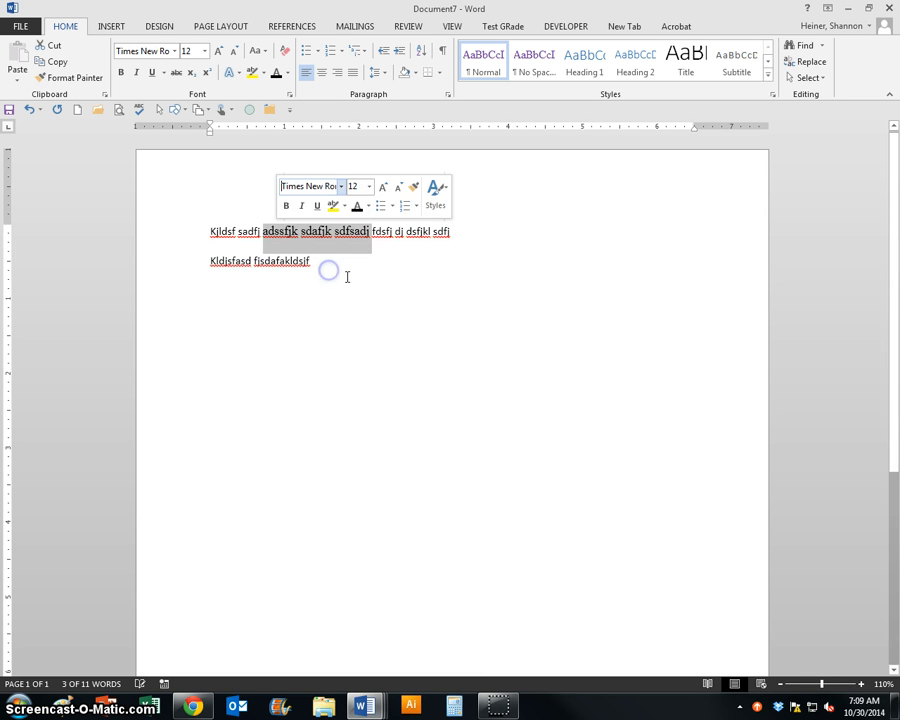
pyautogui.click(368, 207)
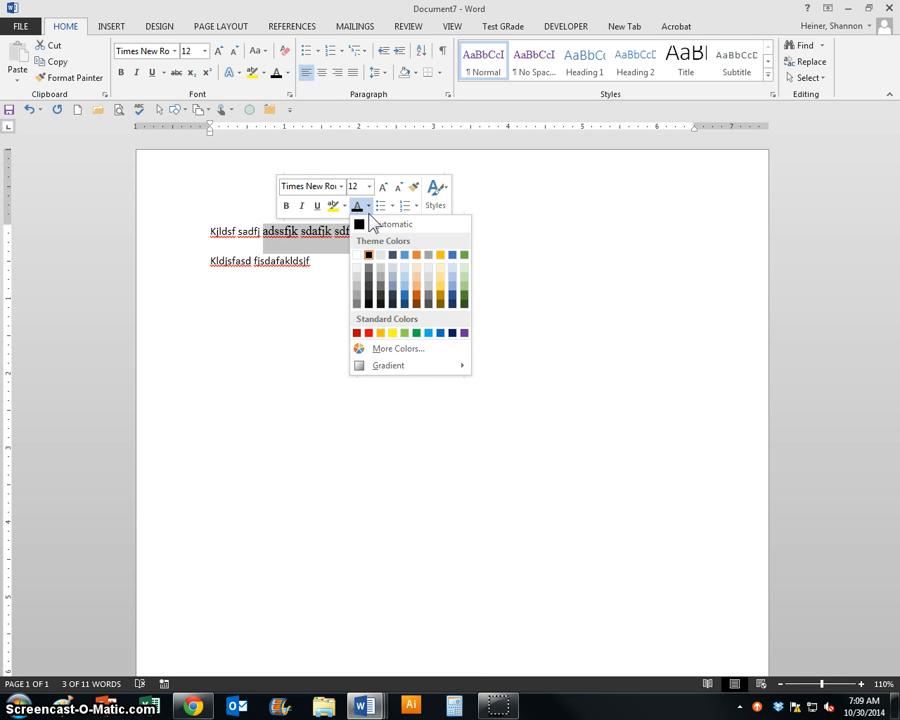
pyautogui.click(464, 332)
pyautogui.click(367, 325)
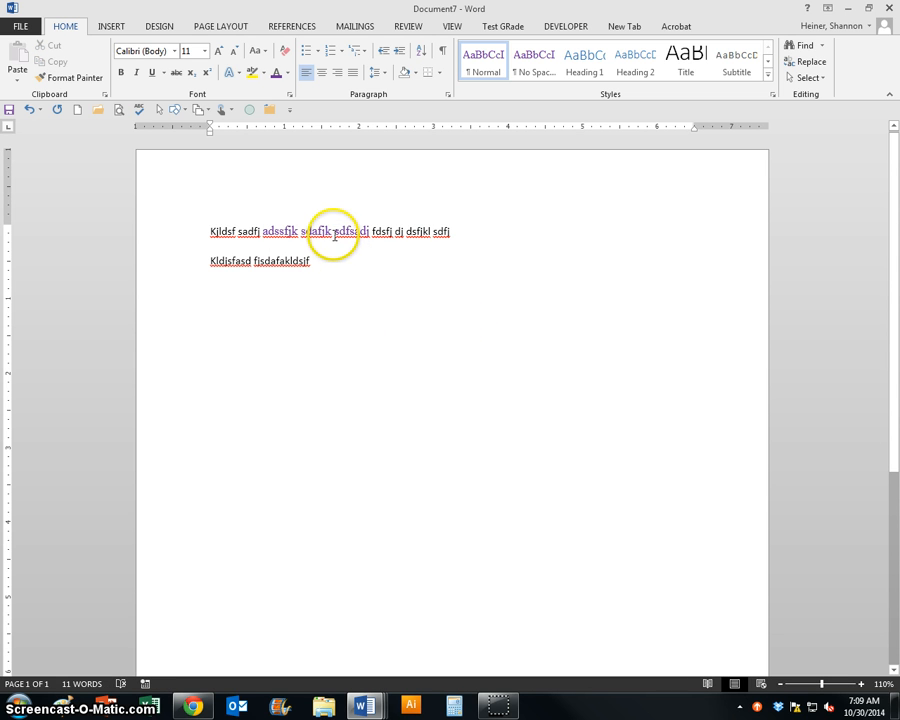
# - Make the purple 12 pt Times New Roman formatting of "sdafjk" the default font for all documents based on the Normal template
pyautogui.moveTo(333, 234); pyautogui.dragTo(306, 248)
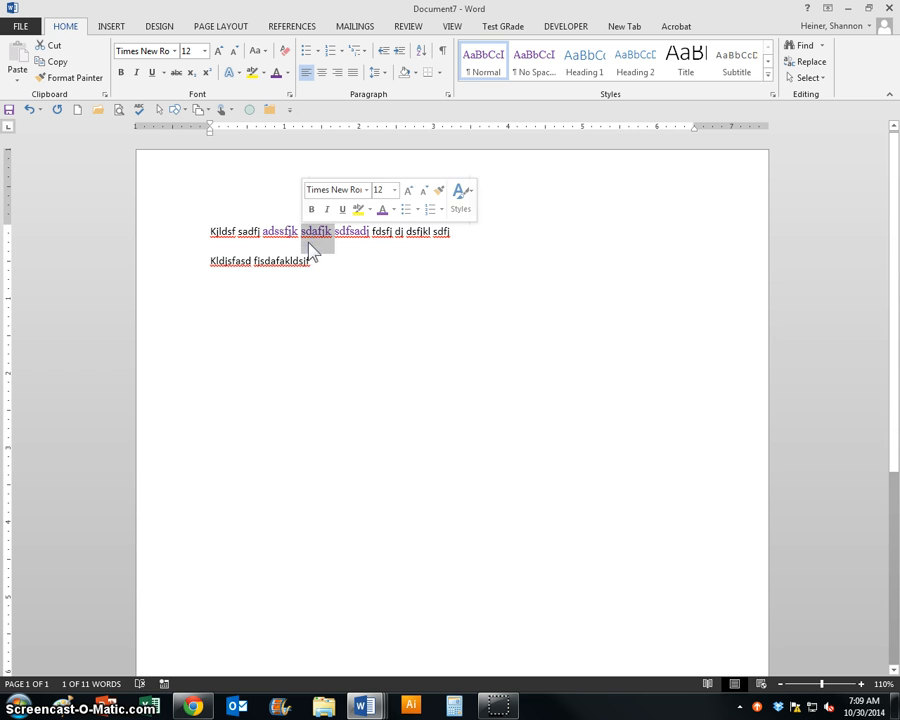
pyautogui.click(60, 30)
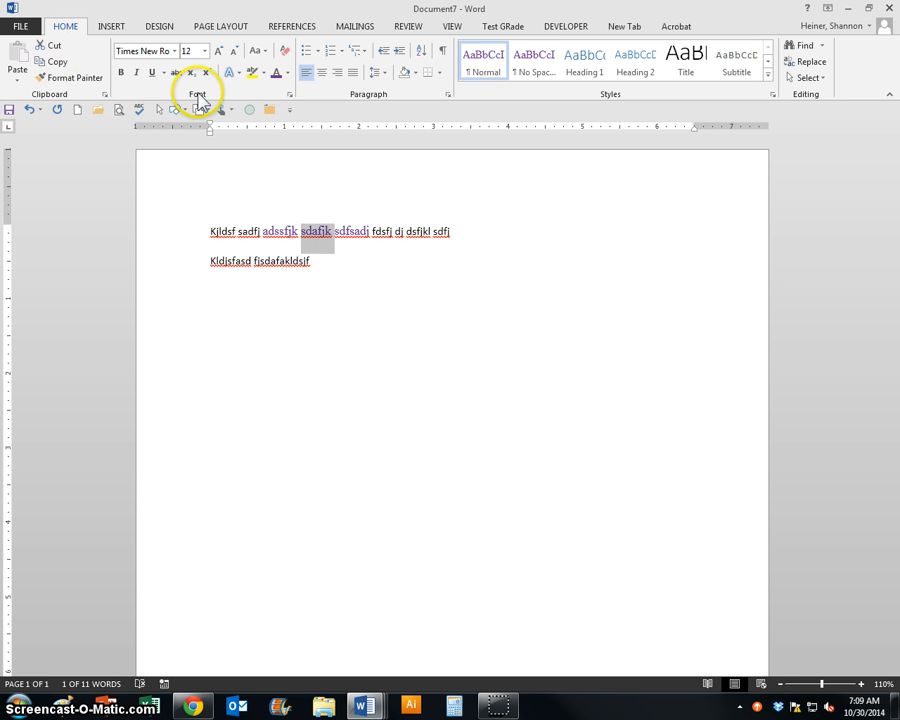
pyautogui.click(290, 95)
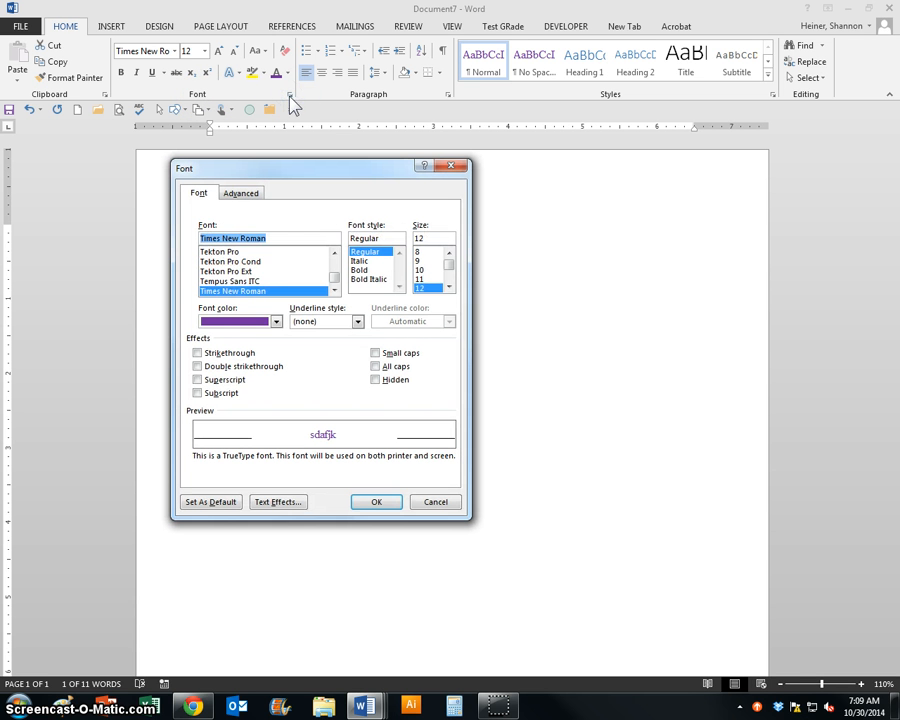
pyautogui.click(200, 505)
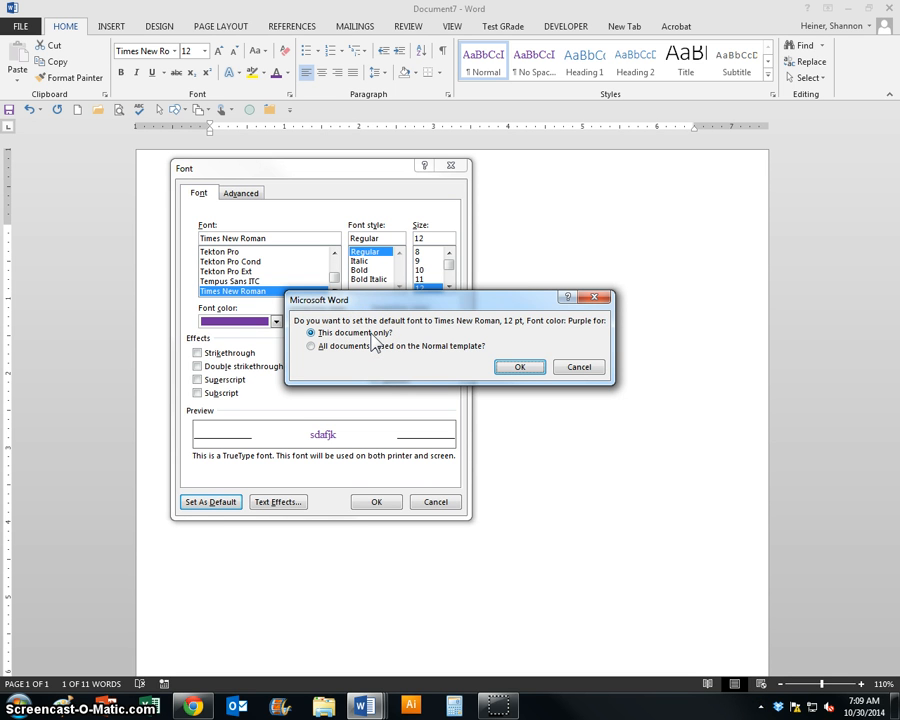
pyautogui.click(322, 346)
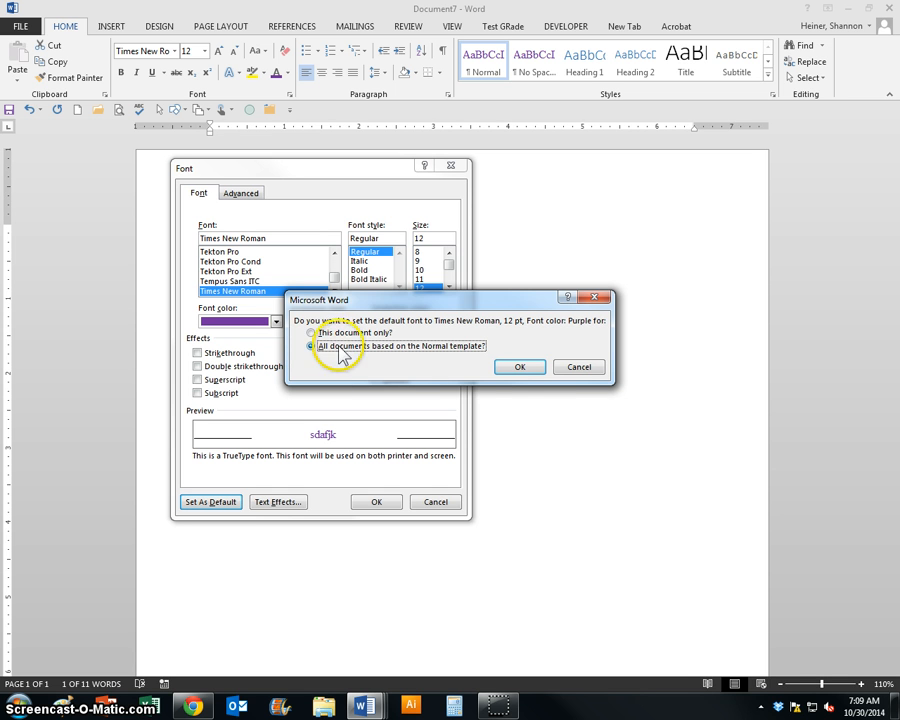
pyautogui.click(518, 367)
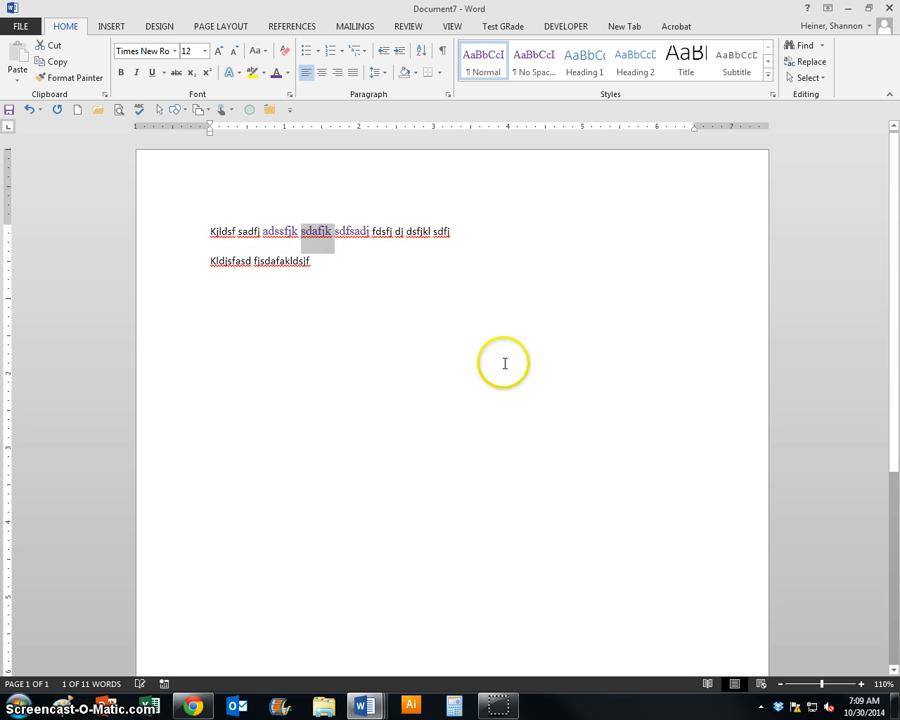
# - Create a new blank document and enter two paragraphs of filler text beginning "Fdskjlf sdfj dsf dfslkj sdfjlksd"
pyautogui.click(76, 111)
pyautogui.click(77, 110)
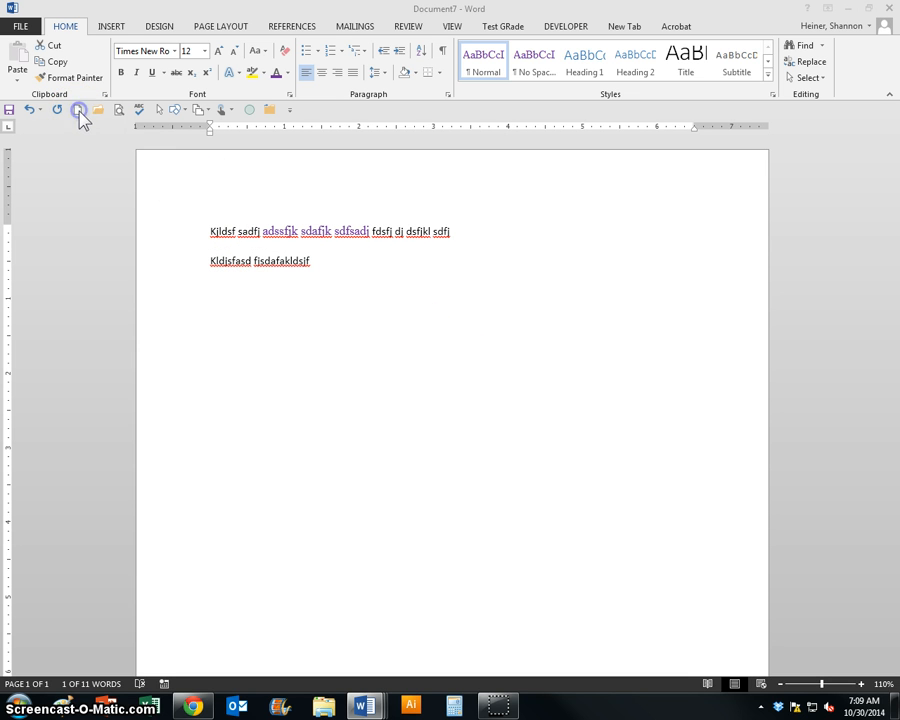
pyautogui.click(350, 304)
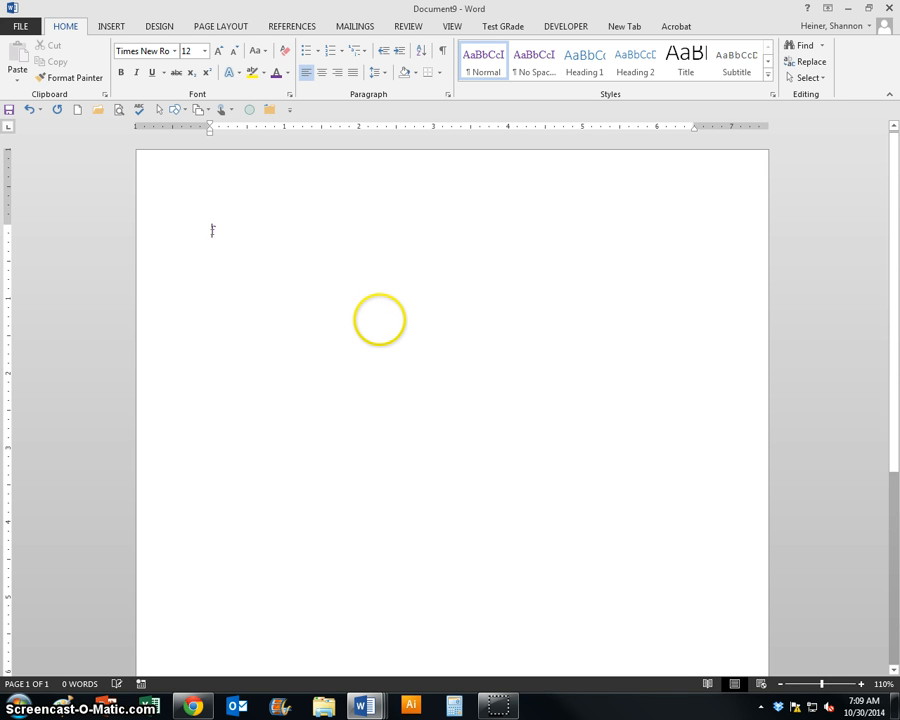
pyautogui.write('Fdskjlf sdfj dsf dfslkj sdfjlksd')
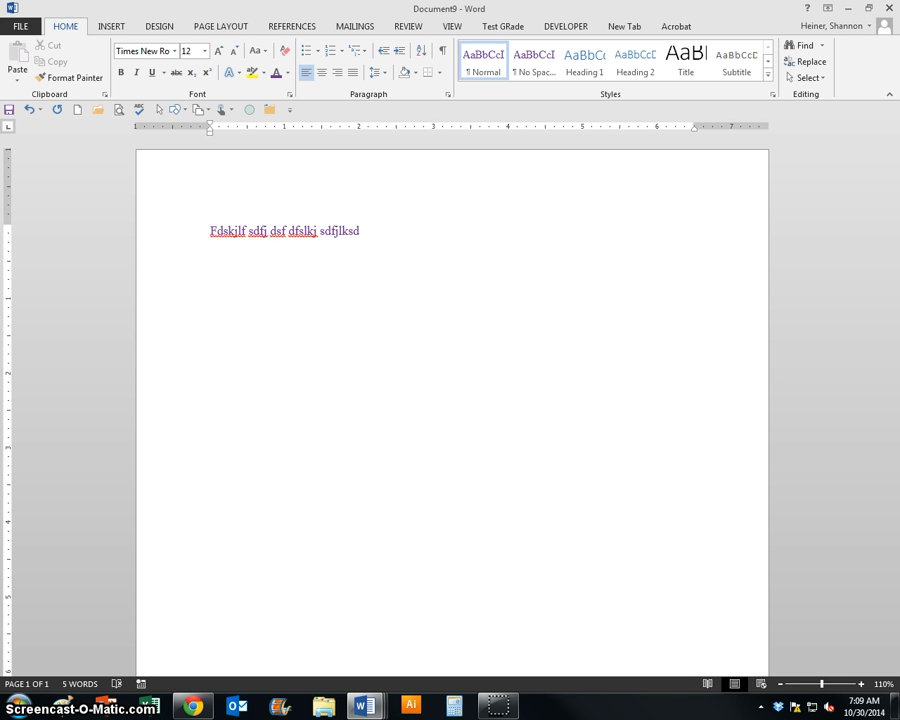
pyautogui.write(' fkdjsf dsfsdf jkdsljk dsfdsjklf sadjf sd ajdsjfk sdfjkasdfdsflkjsd f')
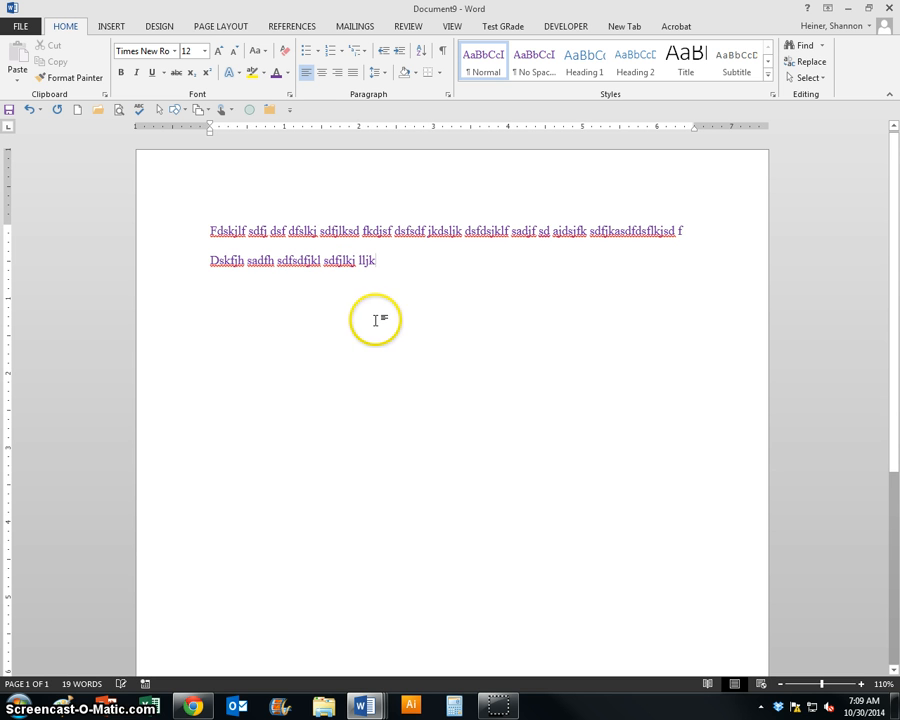
# - Set the second paragraph's spacing after to 0 and its line spacing to Single in the Paragraph settings
pyautogui.doubleClick(335, 259)
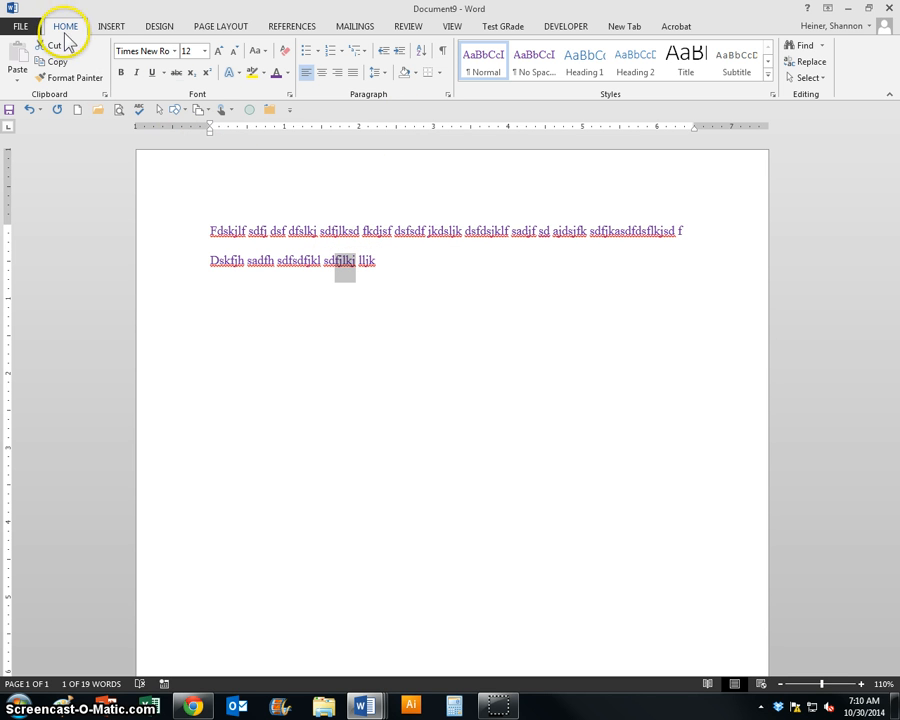
pyautogui.click(448, 95)
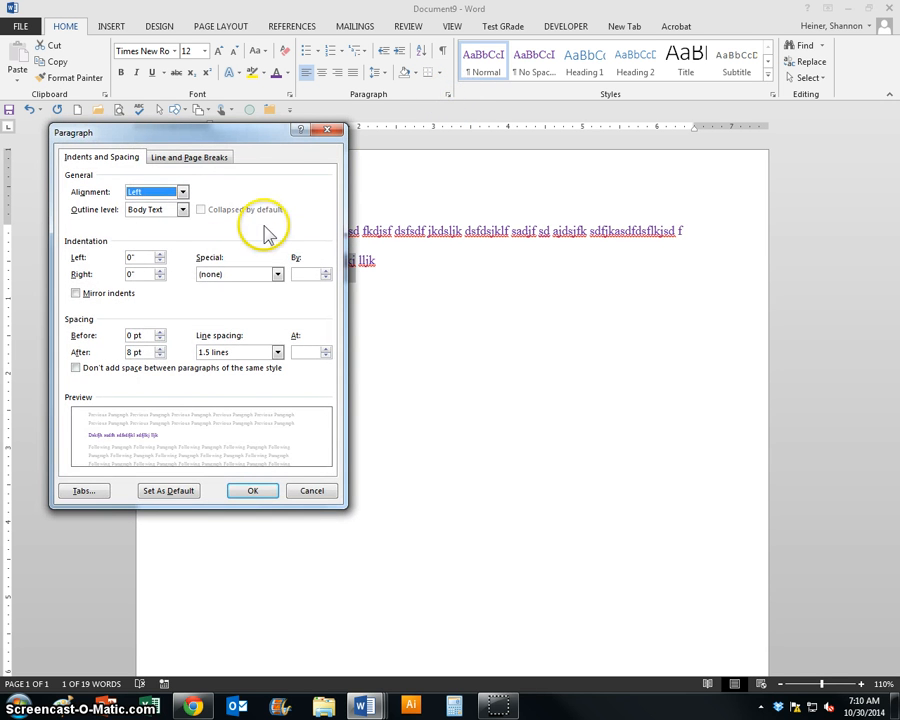
pyautogui.click(143, 352)
pyautogui.moveTo(143, 352); pyautogui.dragTo(104, 352)
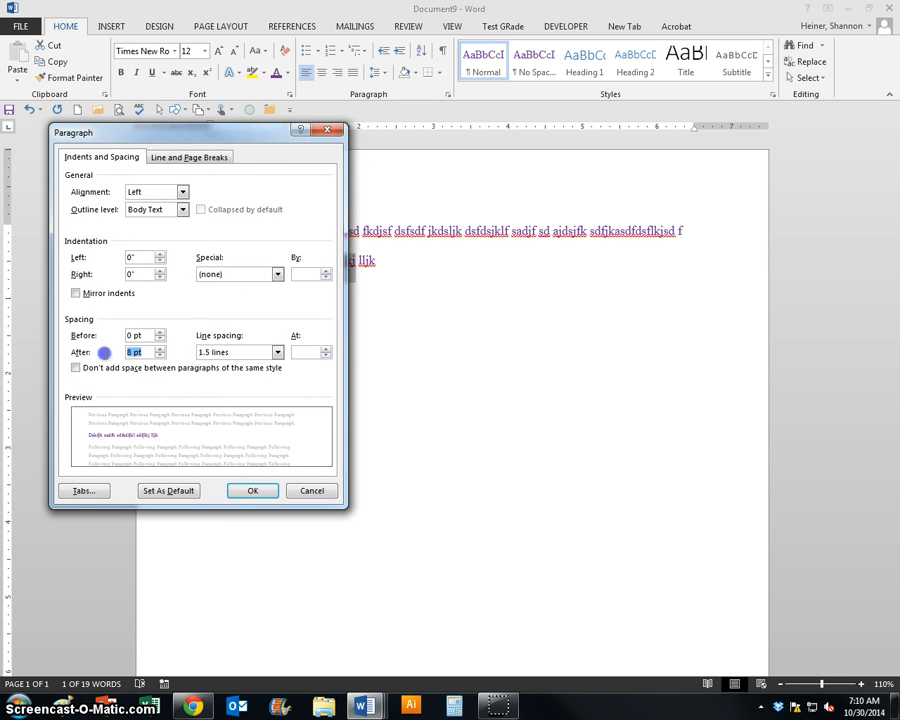
pyautogui.write('0')
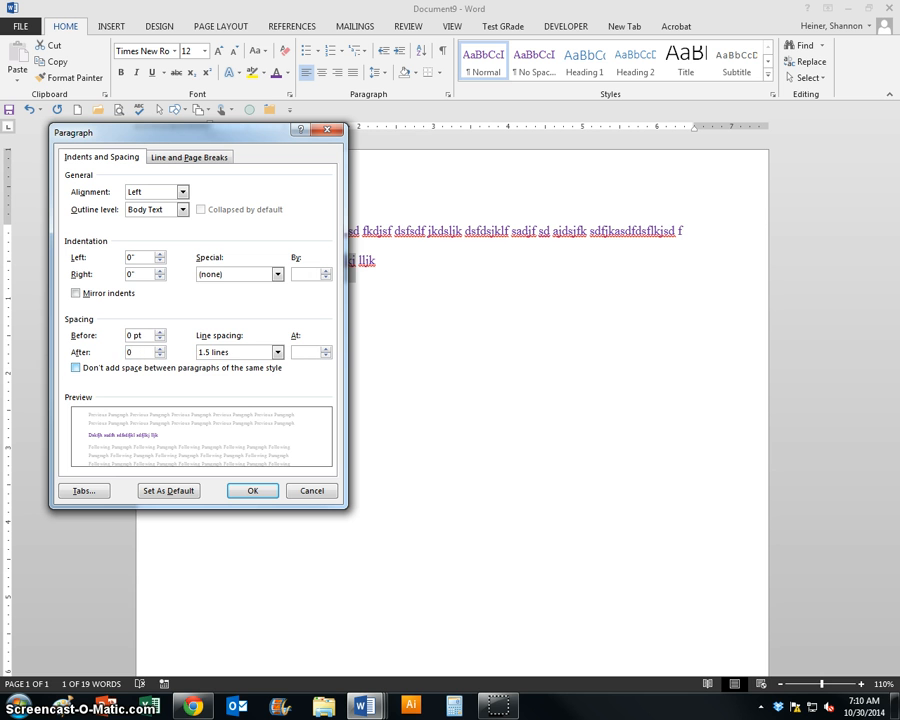
pyautogui.click(277, 352)
pyautogui.click(218, 366)
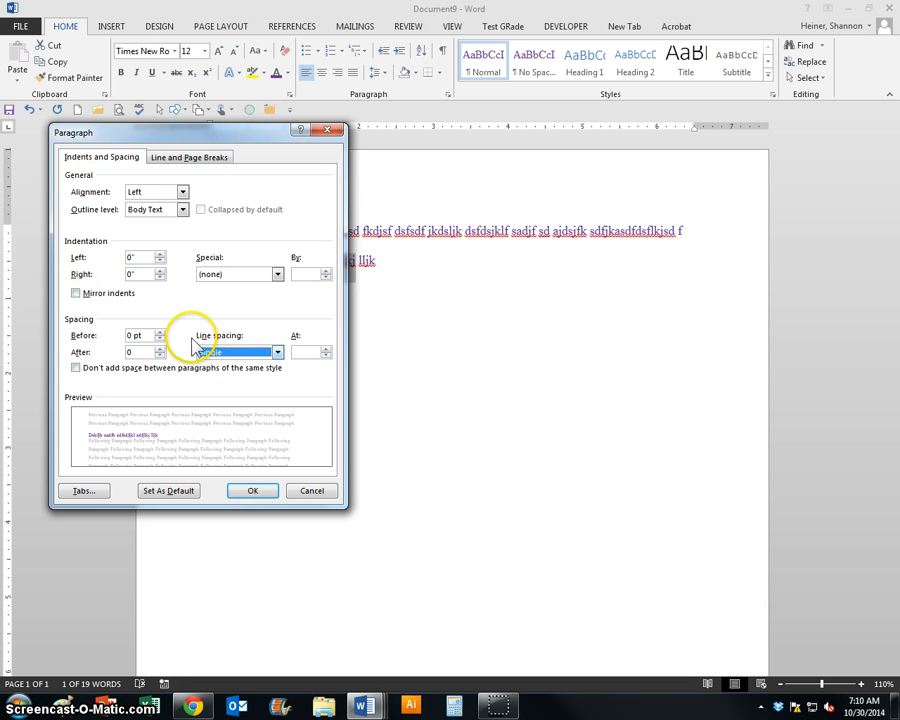
# - Make these paragraph settings the default for all documents based on the Normal template
pyautogui.click(163, 491)
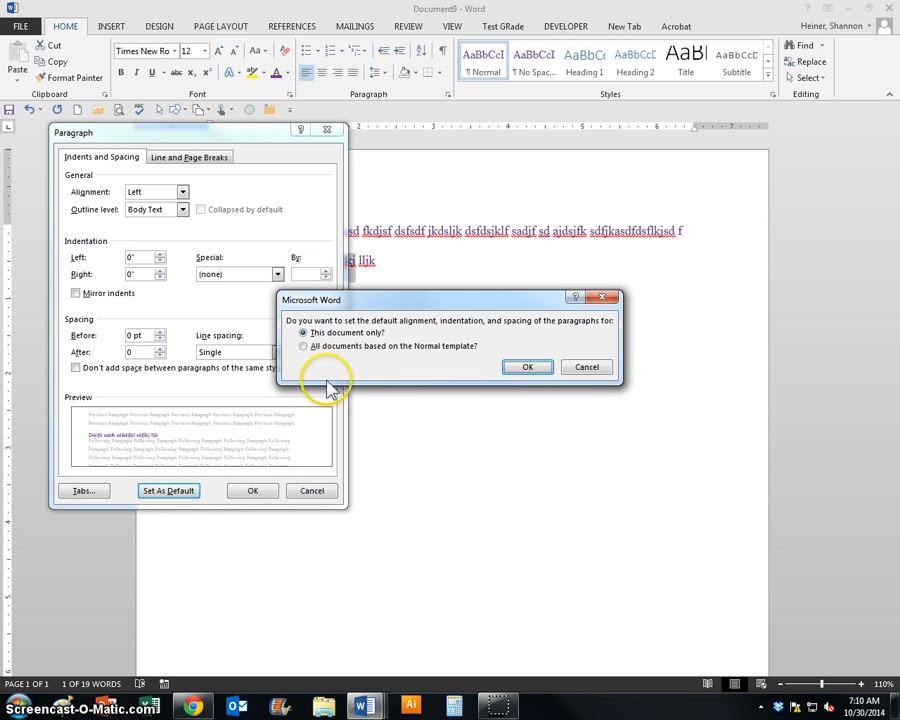
pyautogui.click(304, 346)
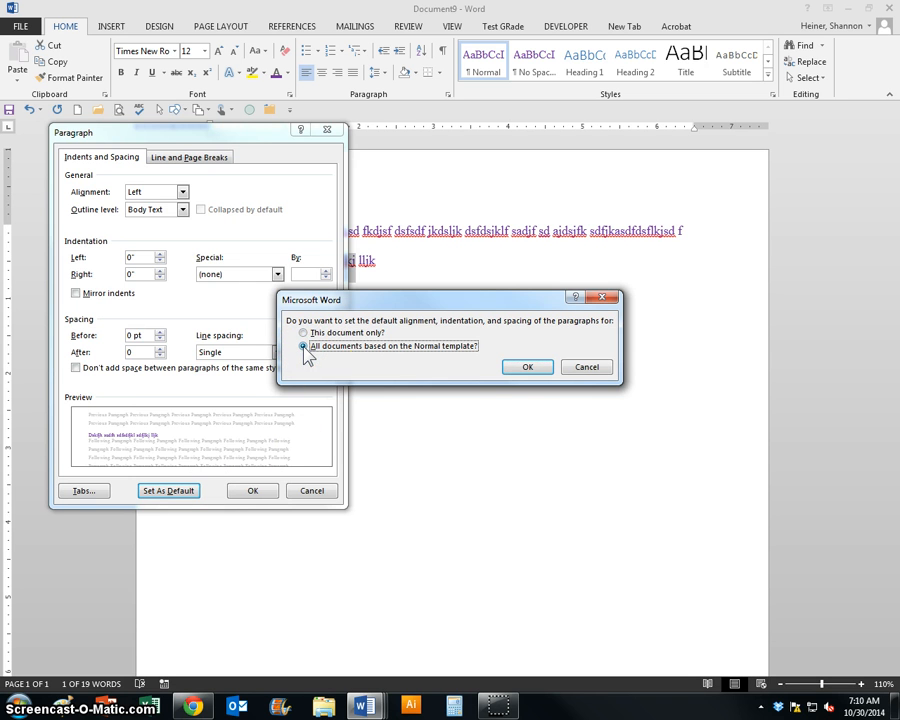
pyautogui.click(515, 369)
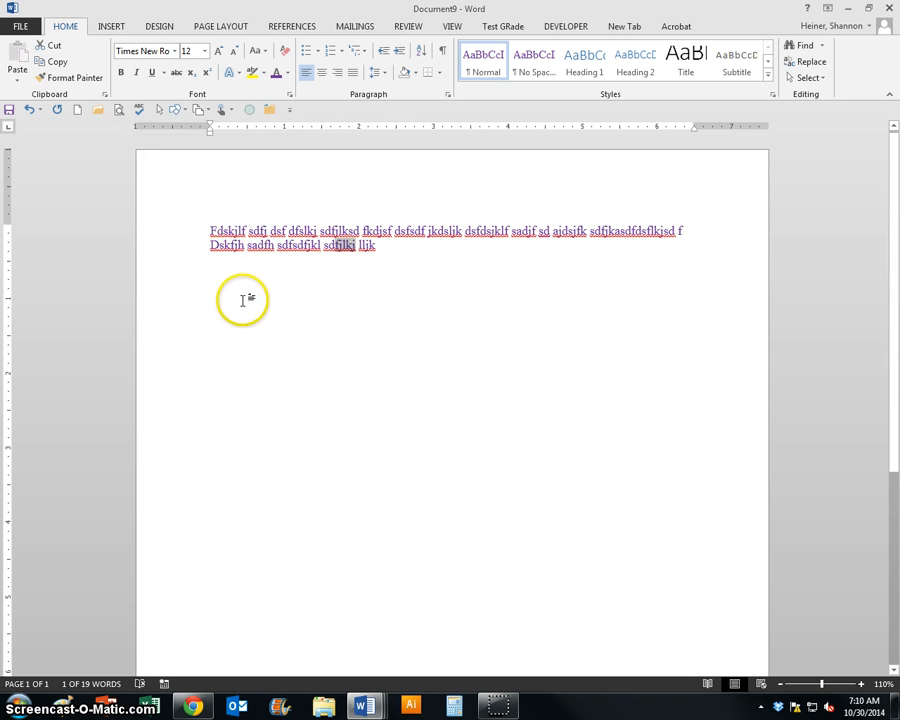
# - Create another blank document and enter four short lines of filler text to test the new defaults
pyautogui.click(78, 110)
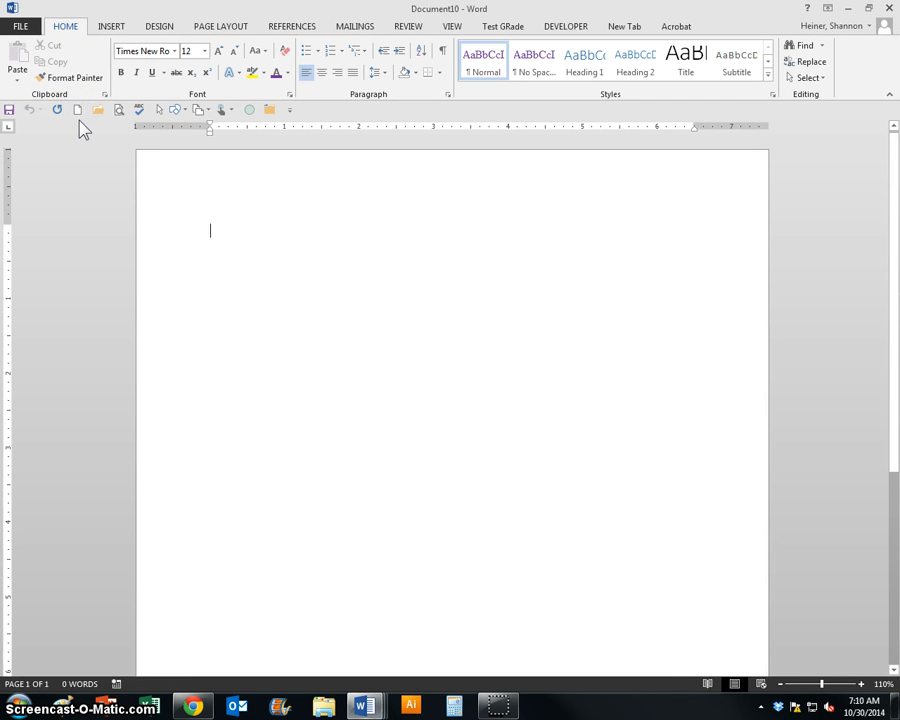
pyautogui.write('fdlki dsflijkds fjds')
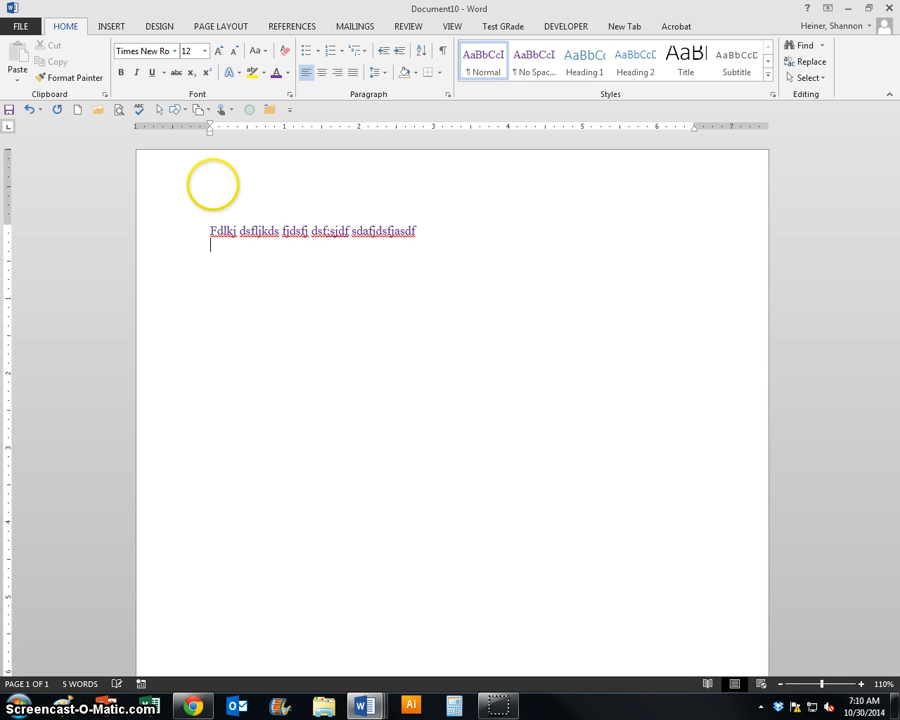
pyautogui.write('f;jsdf')
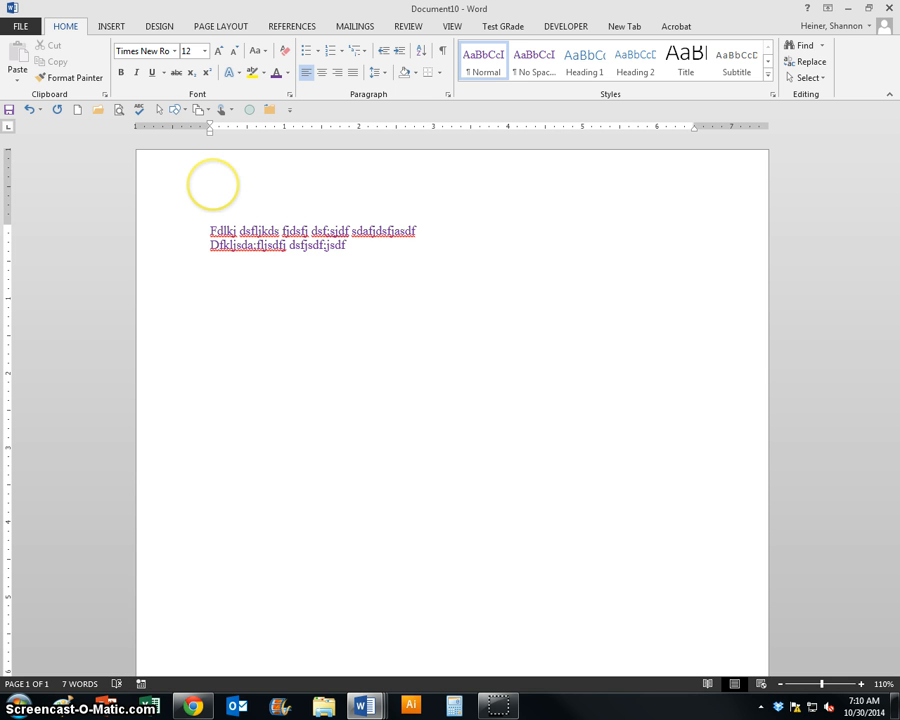
pyautogui.press('Return')
pyautogui.write('fd;kljasdfjk sdfjsdaflkjsdf jasdf dsjfkl')
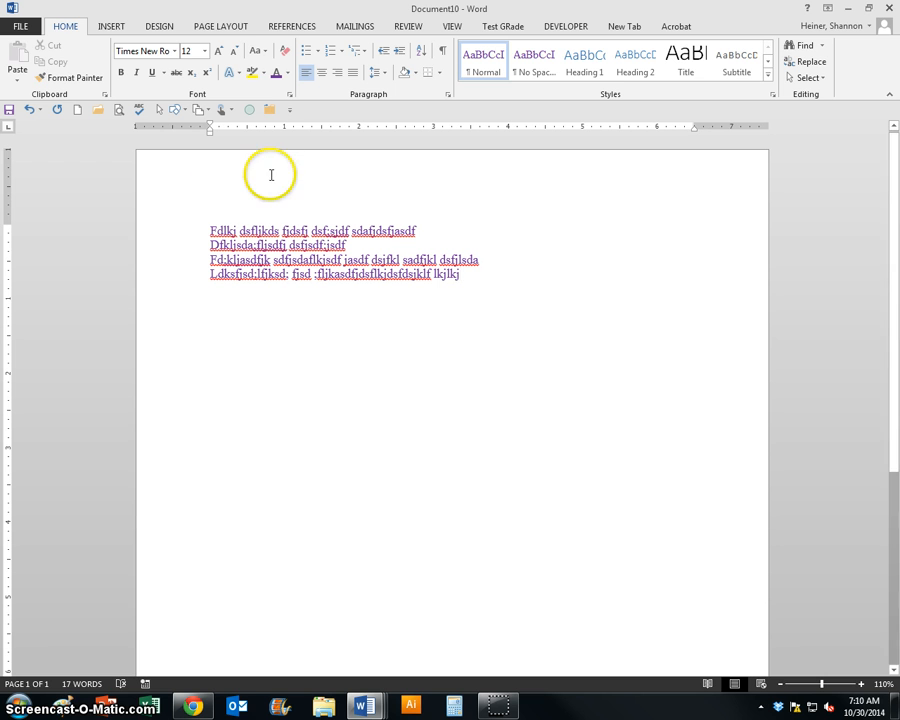
pyautogui.click(214, 30)
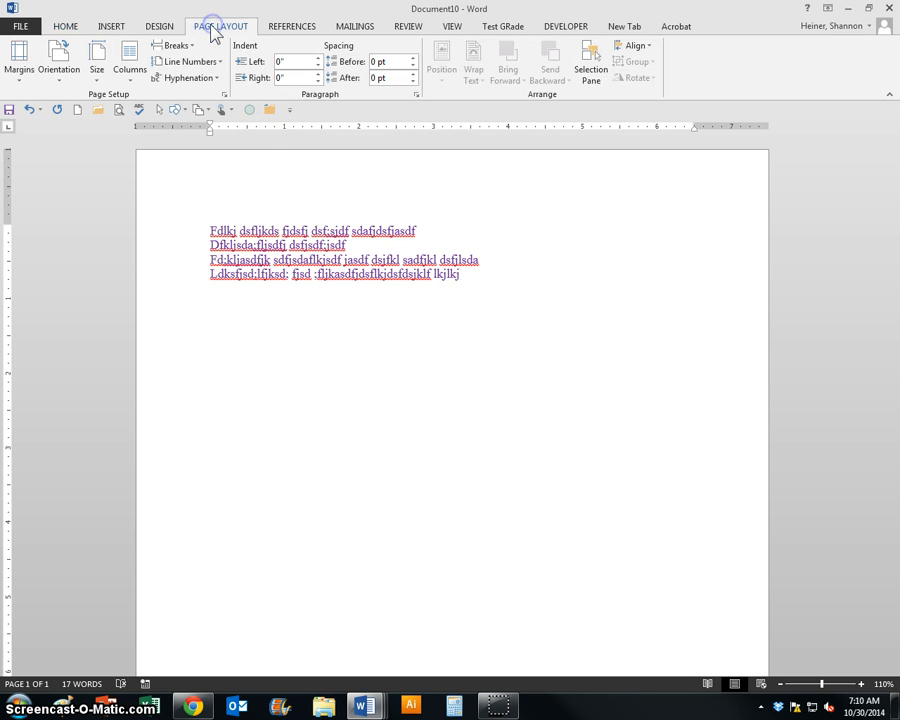
pyautogui.click(224, 94)
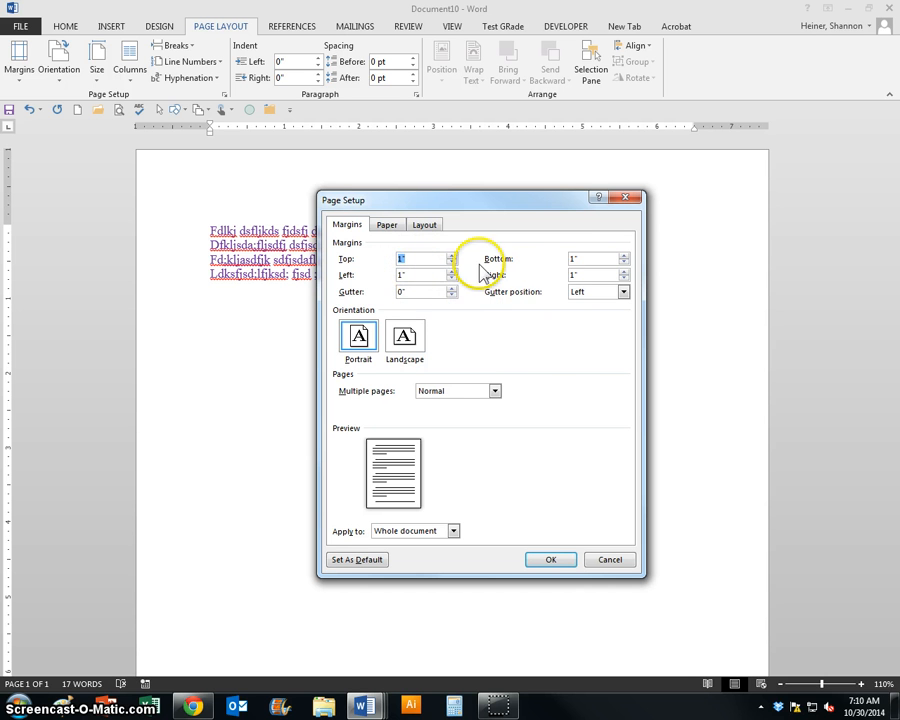
pyautogui.click(405, 336)
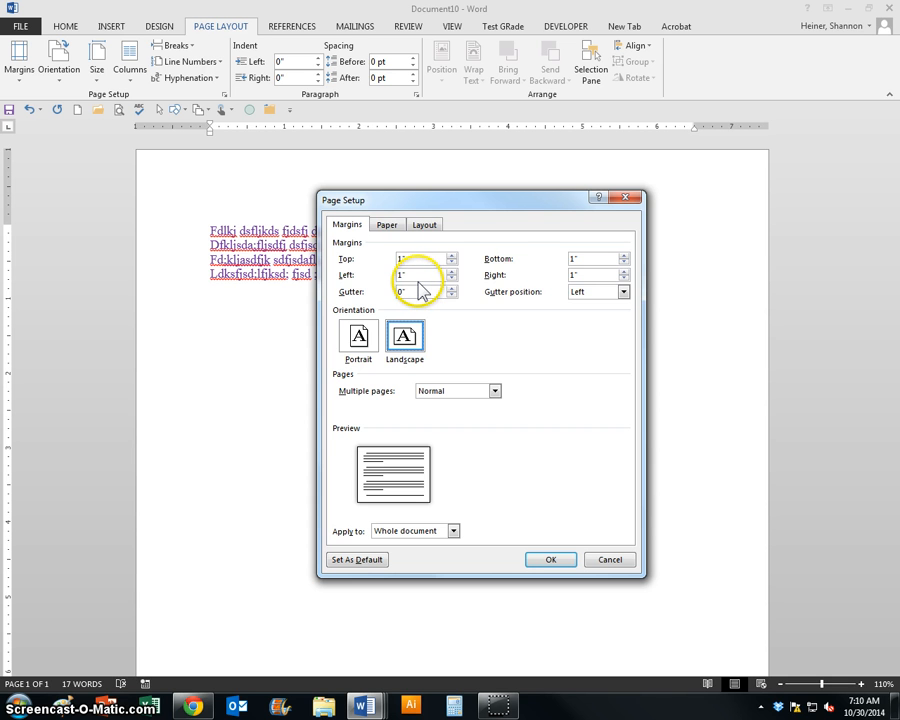
pyautogui.click(606, 556)
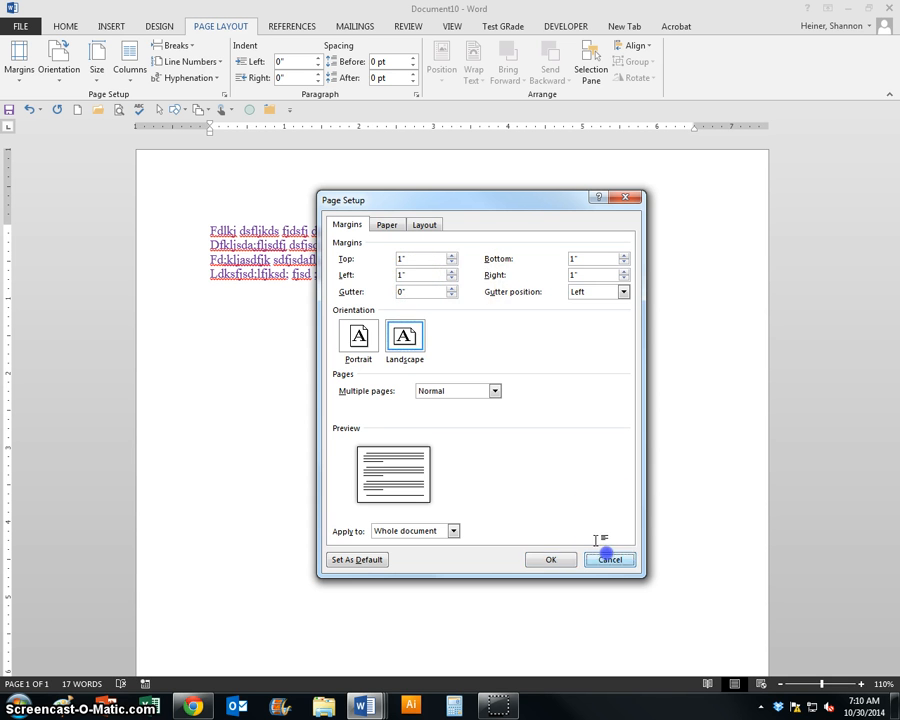
# - Add three line breaks after the last line of filler text
pyautogui.press('Return')
pyautogui.press('Return')
pyautogui.press('Return')
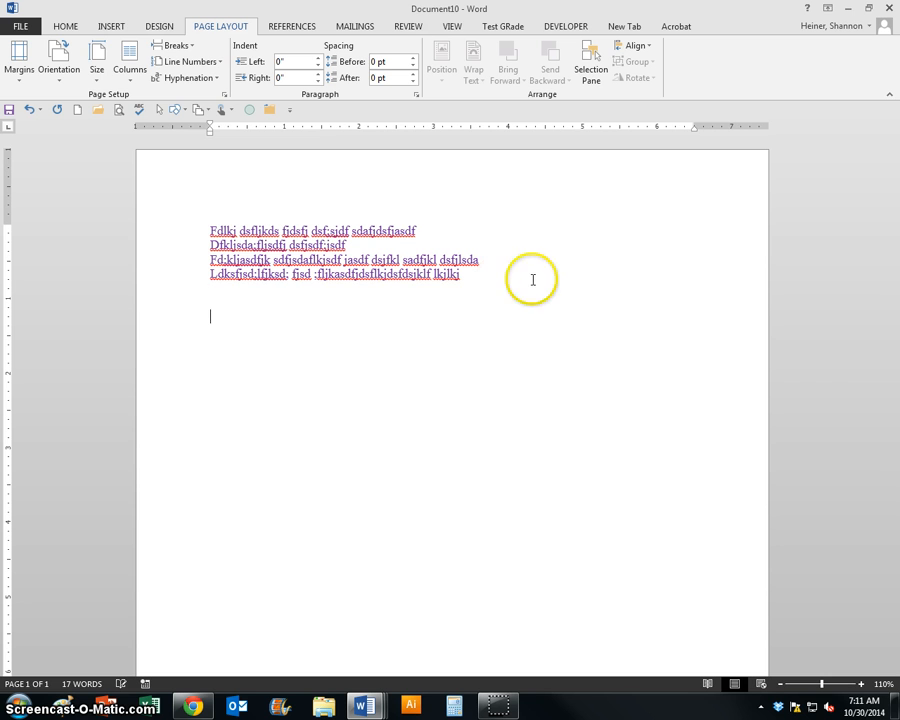
# - Draw a rectangle about 2.61 inches wide and 1.65 inches high below the filler text, toward the right of the page
pyautogui.click(176, 109)
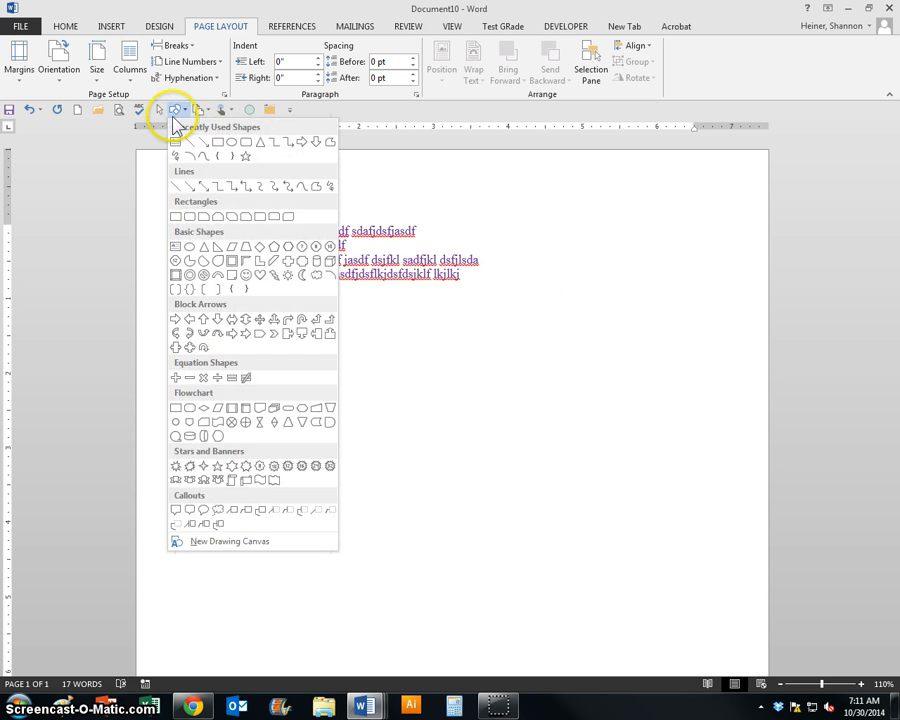
pyautogui.click(219, 141)
pyautogui.moveTo(408, 335); pyautogui.dragTo(601, 457)
pyautogui.click(595, 457)
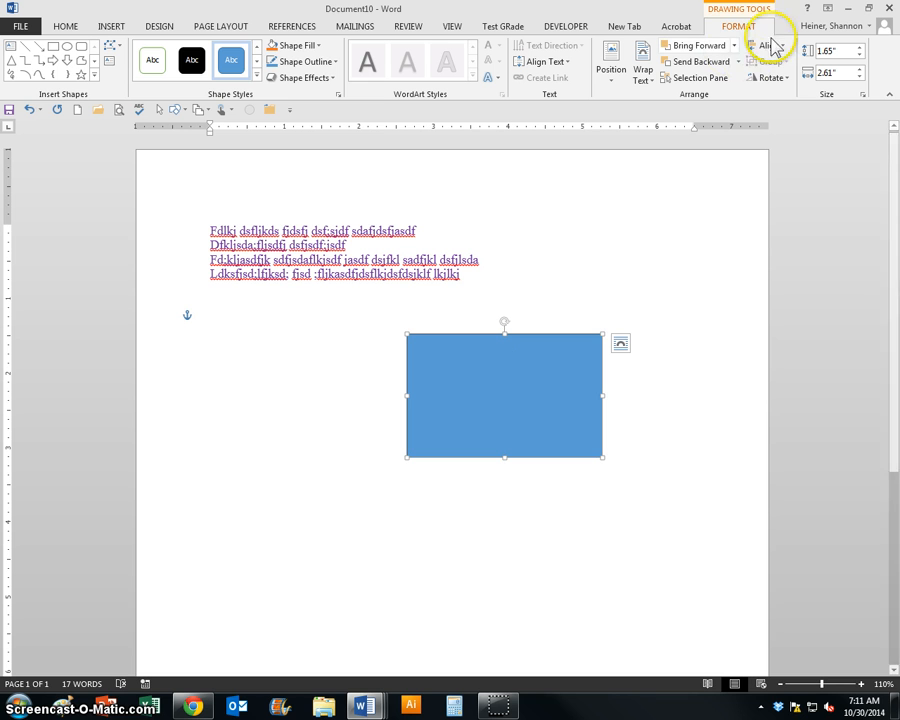
# - Fill the rectangle with light gold from the theme colors and give it a standard red outline with a 4½ pt weight
pyautogui.click(294, 45)
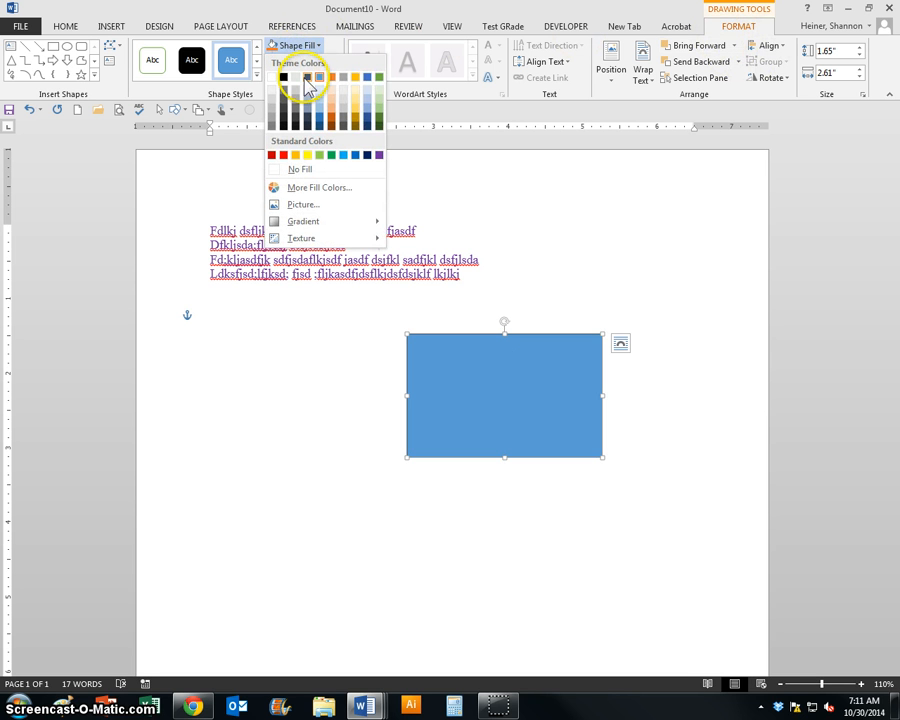
pyautogui.click(356, 99)
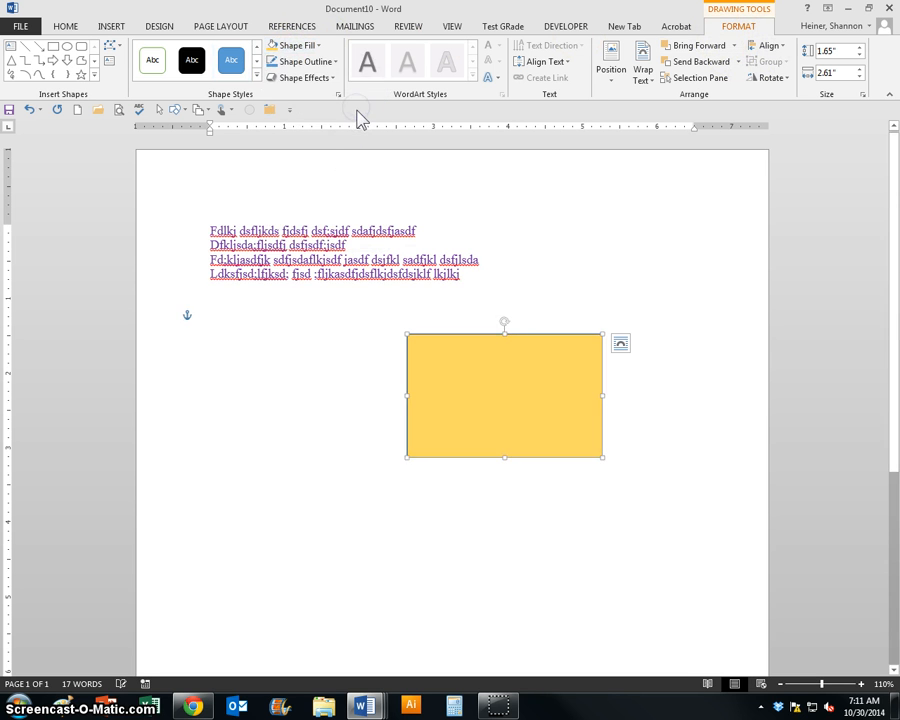
pyautogui.click(303, 61)
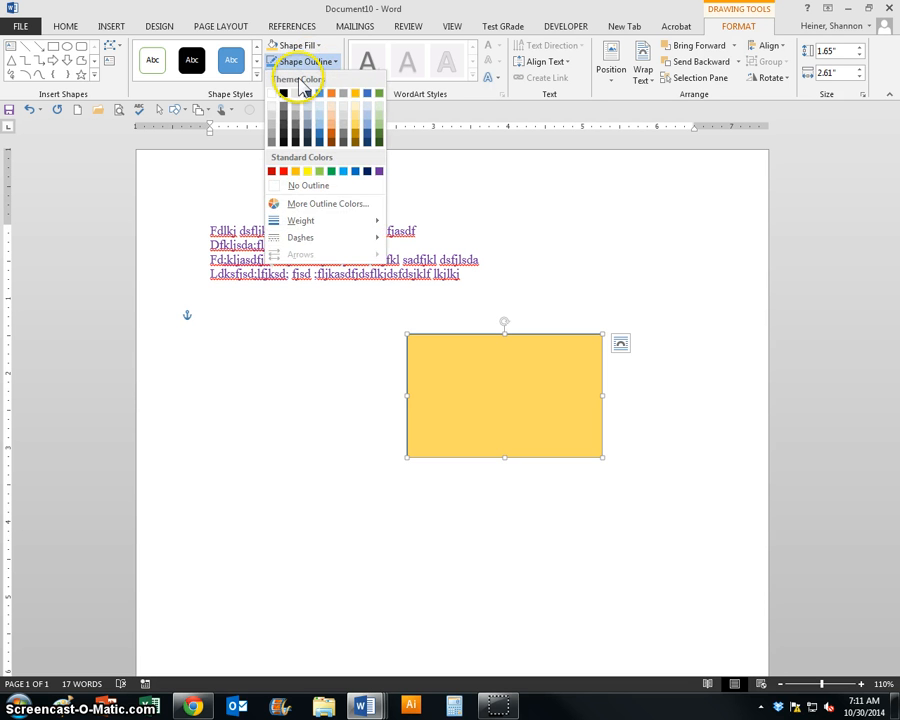
pyautogui.click(283, 171)
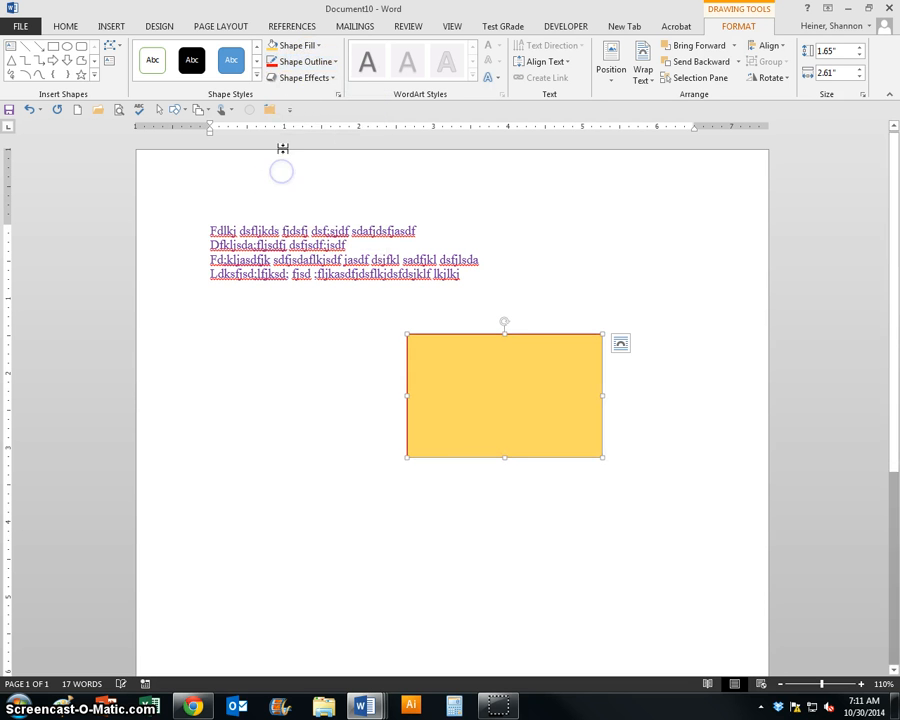
pyautogui.click(288, 62)
pyautogui.moveTo(300, 221)
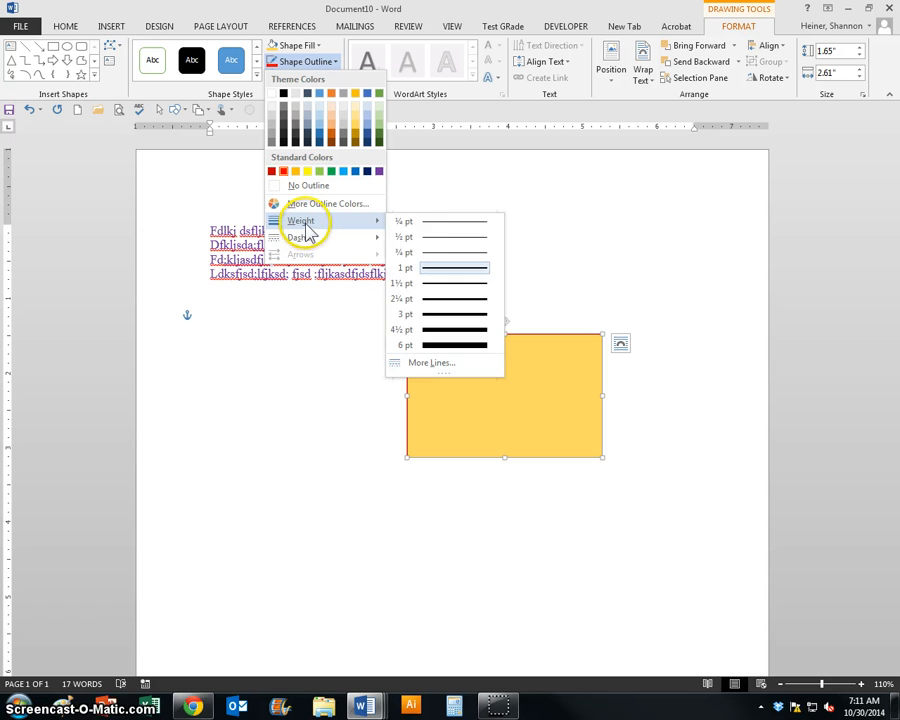
pyautogui.click(462, 329)
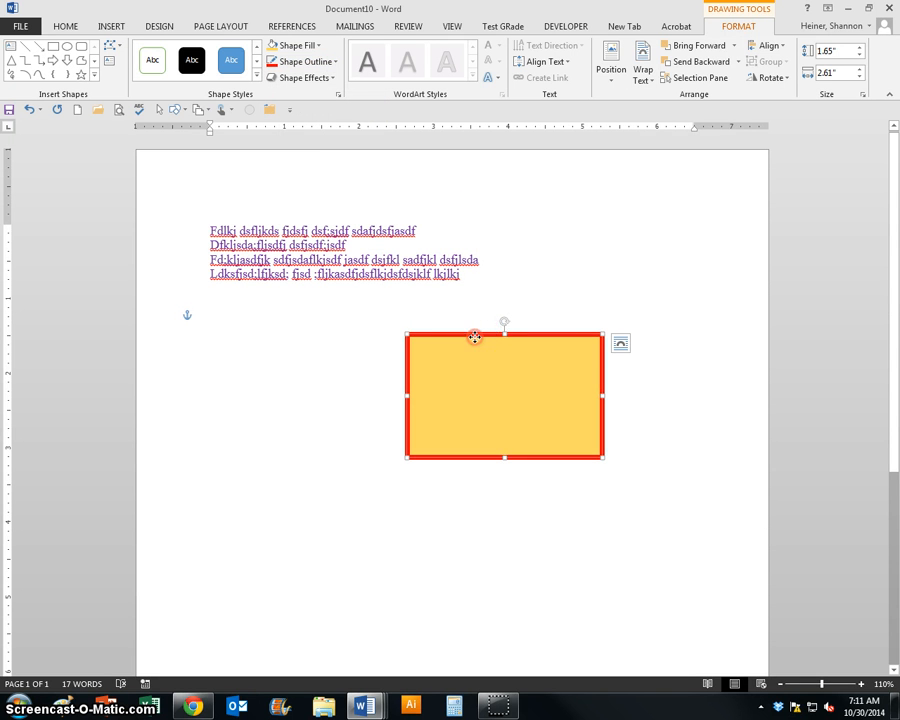
# - Set the formatted rectangle as the default shape and draw a smiley face about 2.28 by 2.1 inches to its lower left
pyautogui.rightClick(477, 342)
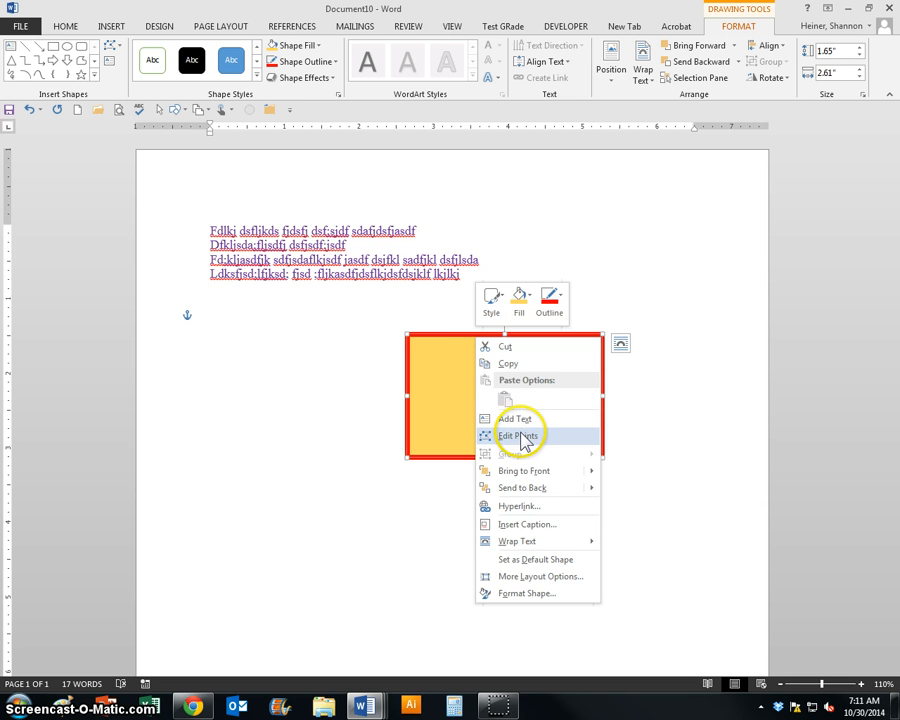
pyautogui.click(535, 560)
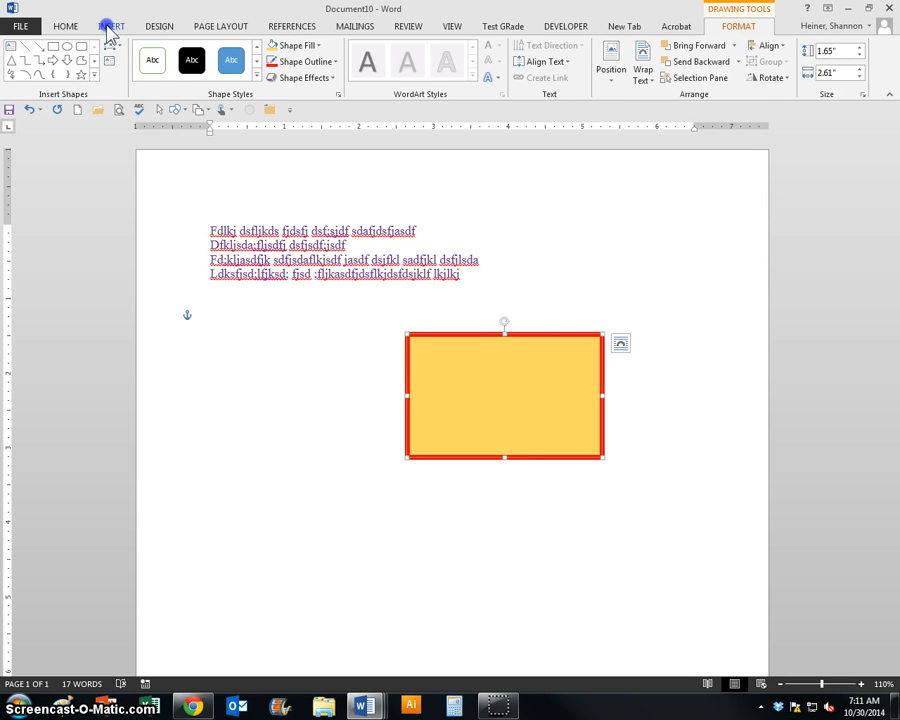
pyautogui.click(109, 27)
pyautogui.click(193, 70)
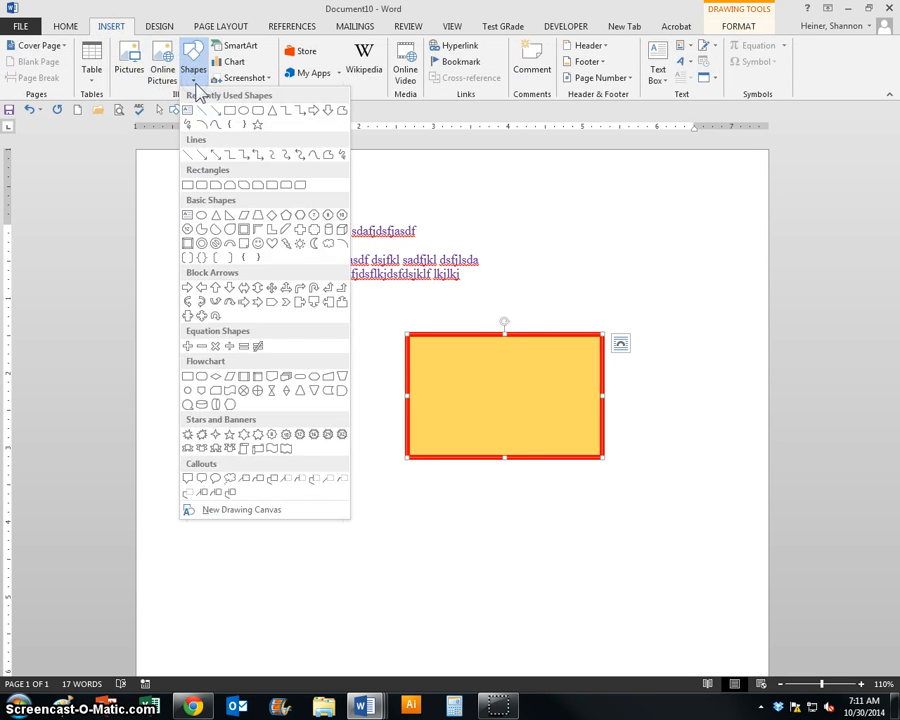
pyautogui.click(255, 244)
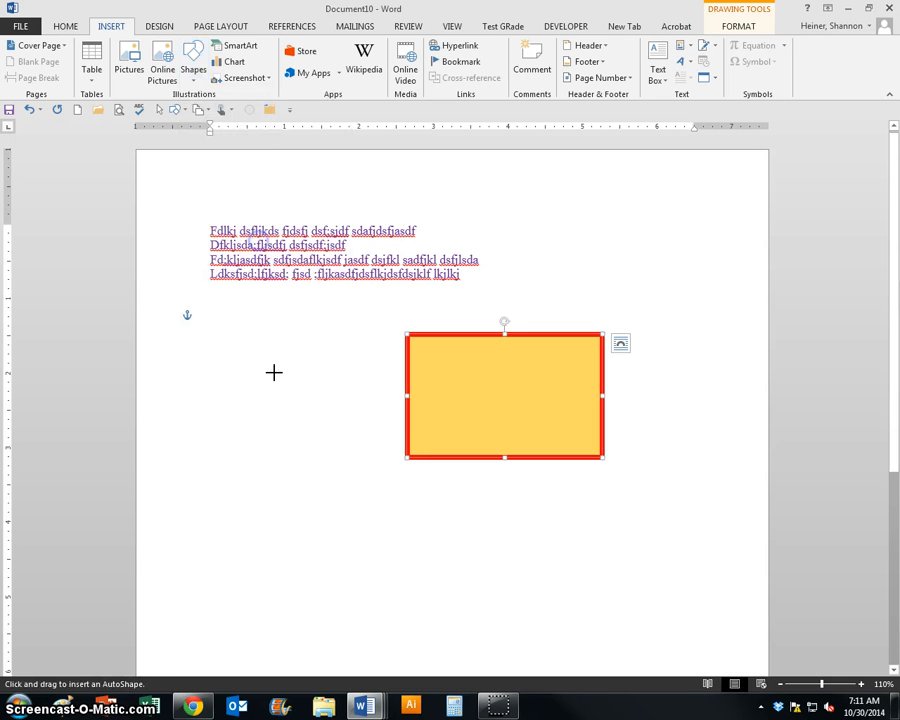
pyautogui.moveTo(227, 414); pyautogui.dragTo(398, 572)
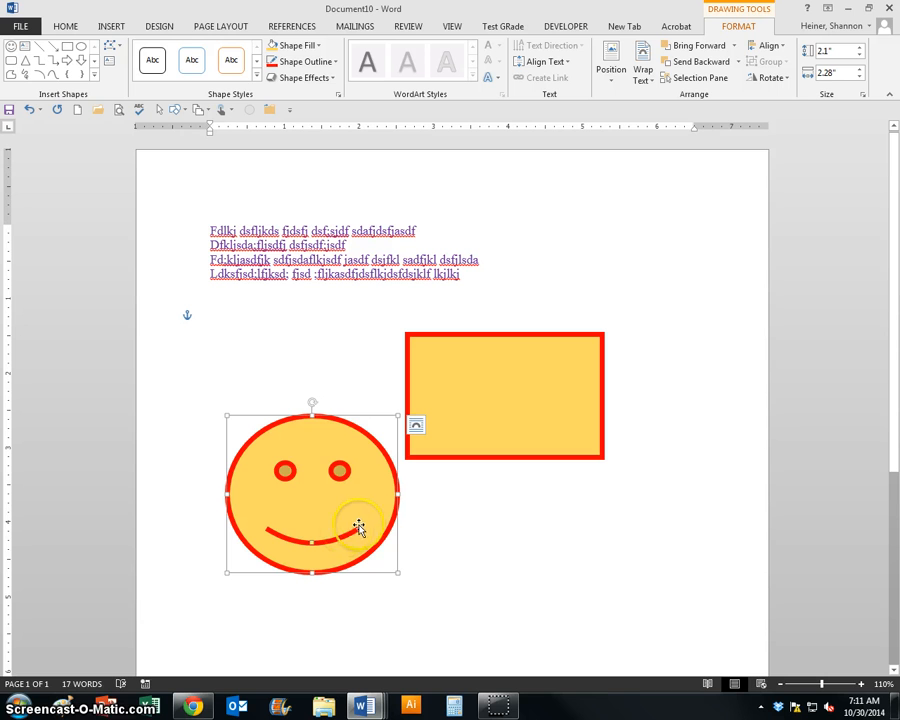